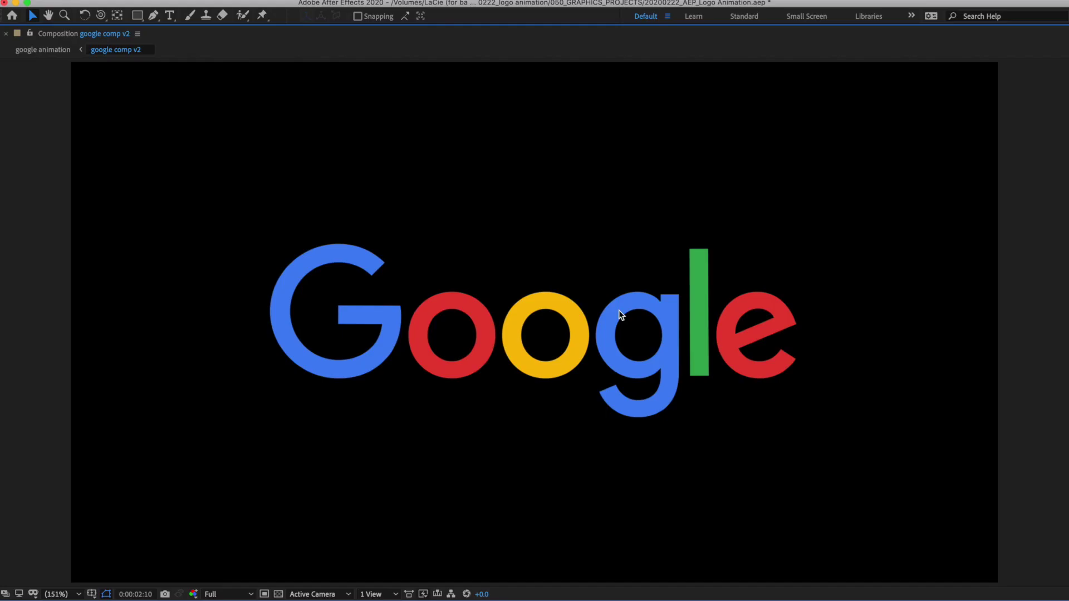
Play a preview of the finished multicoloured Google logo animation on black.
{"action": "key", "text": "space"}
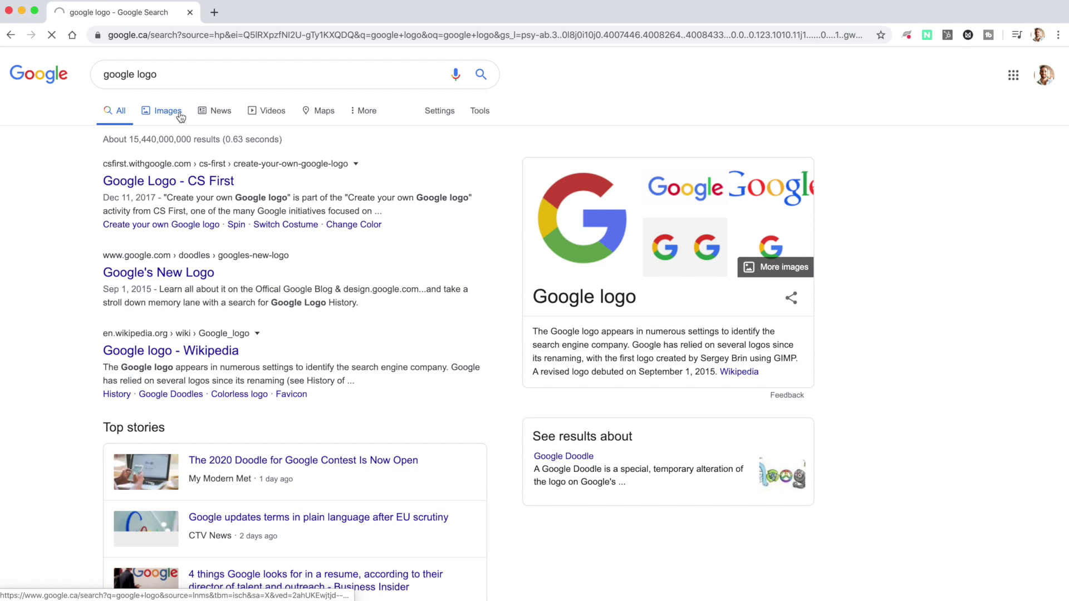
Show image results for the 'google logo' search.
{"action": "left_click", "coordinate": [179, 115]}
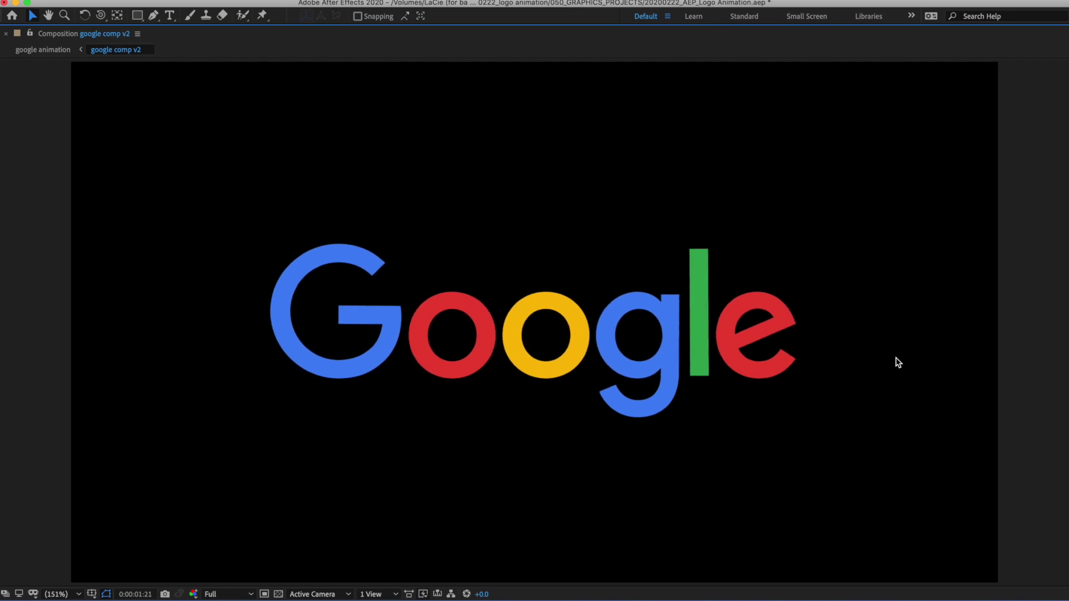
Restore the full workspace and switch to the adidas logo composition.
{"action": "key", "text": "grave"}
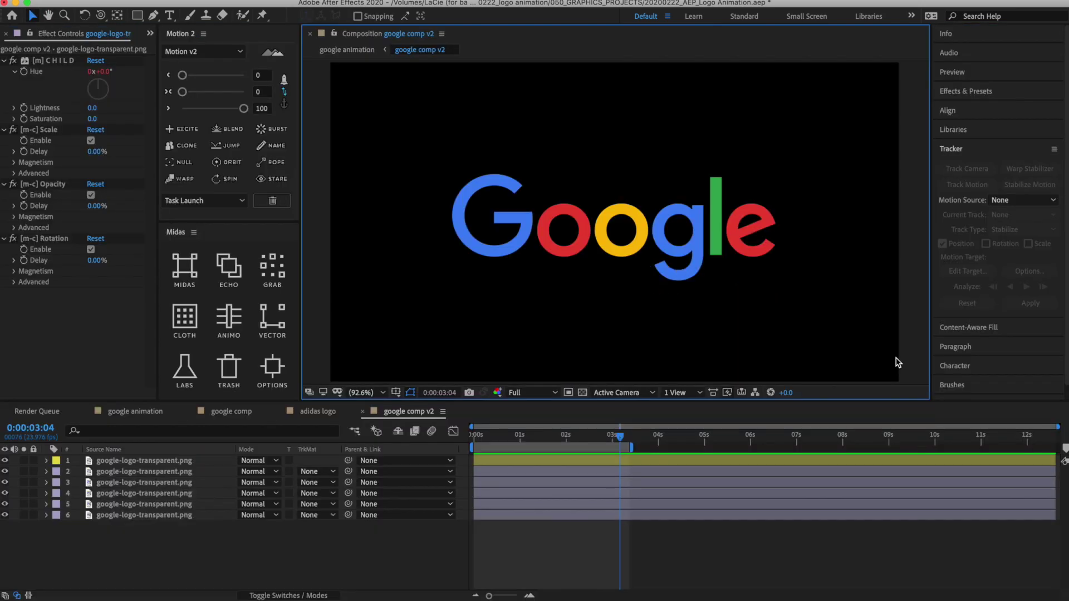
{"action": "left_click", "coordinate": [307, 415]}
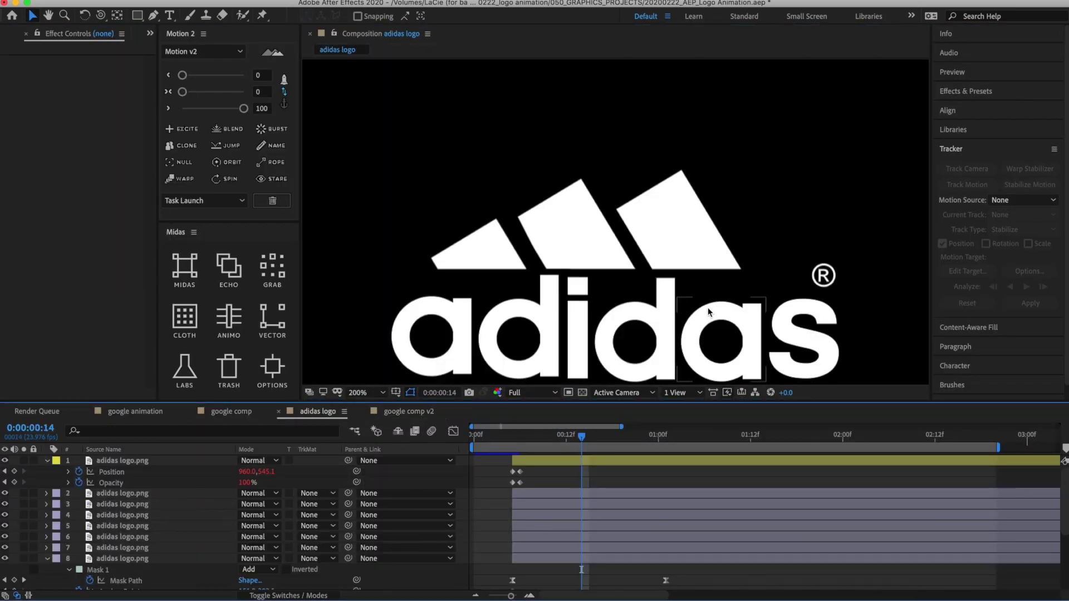
{"action": "key", "text": "Tab"}
Maximize the viewer, zoom out to the whole frame, and preview the adidas logo animation.
{"action": "key", "text": "grave"}
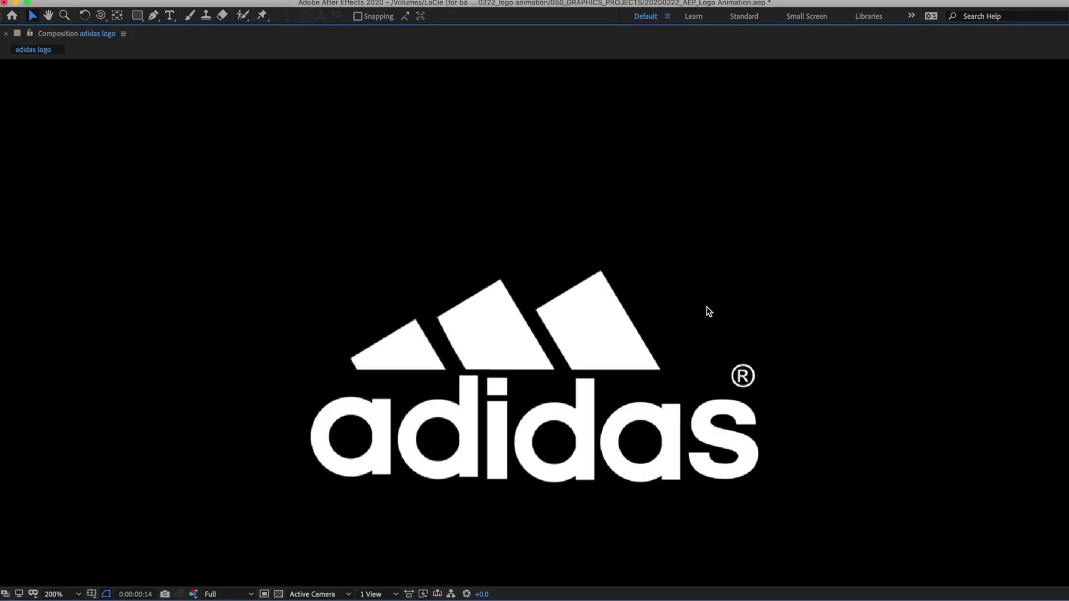
{"action": "key", "text": "comma"}
{"action": "key", "text": "space"}
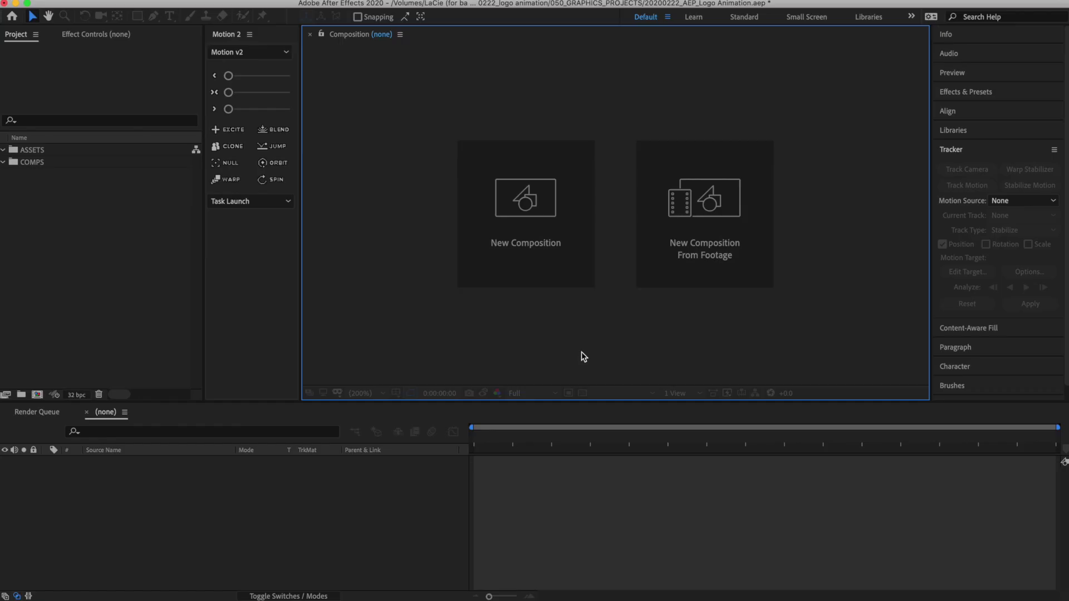
{"action": "key", "text": "super+Tab"}
{"action": "key", "text": "super+Tab"}
{"action": "key", "text": "super+Tab"}
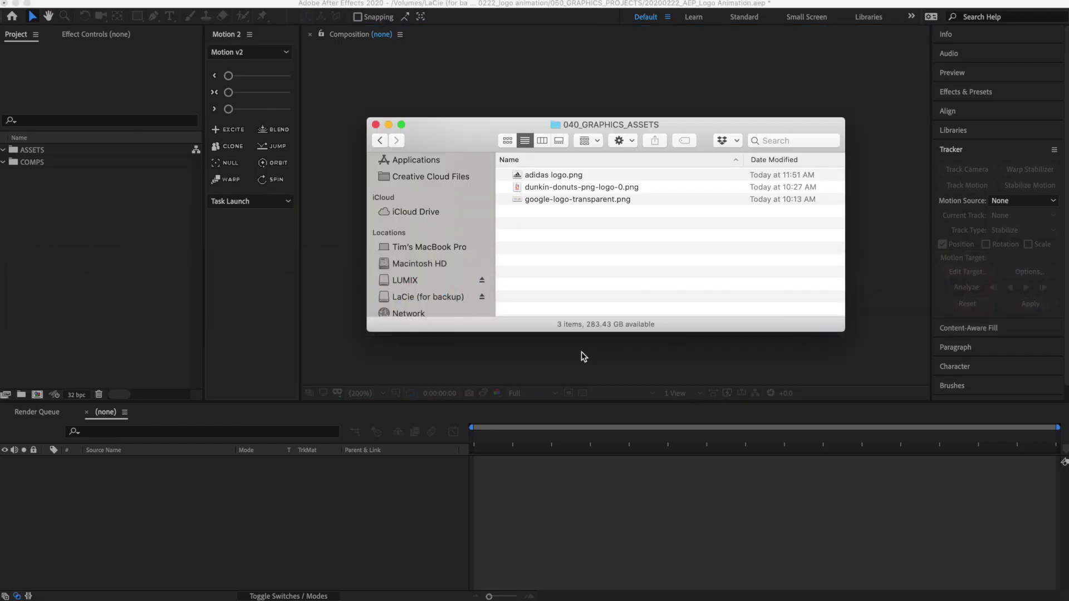
Import the three logo PNGs into the project and select google-logo-transparent.png.
{"action": "left_click_drag", "start_coordinate": [638, 272], "coordinate": [513, 156]}
{"action": "left_click_drag", "start_coordinate": [559, 187], "coordinate": [57, 152]}
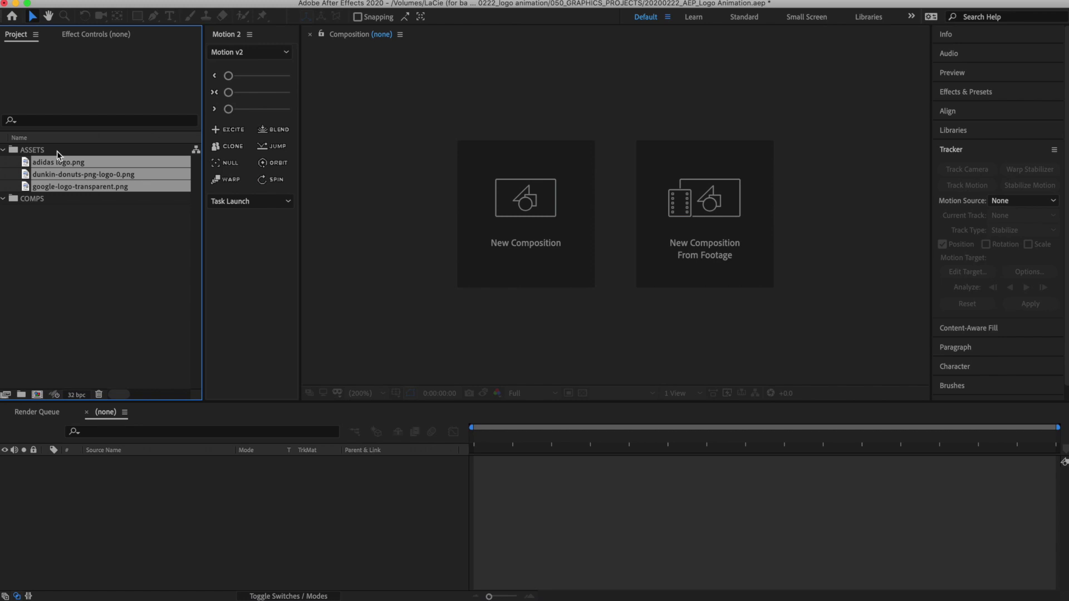
{"action": "left_click", "coordinate": [62, 205]}
{"action": "left_click", "coordinate": [62, 189]}
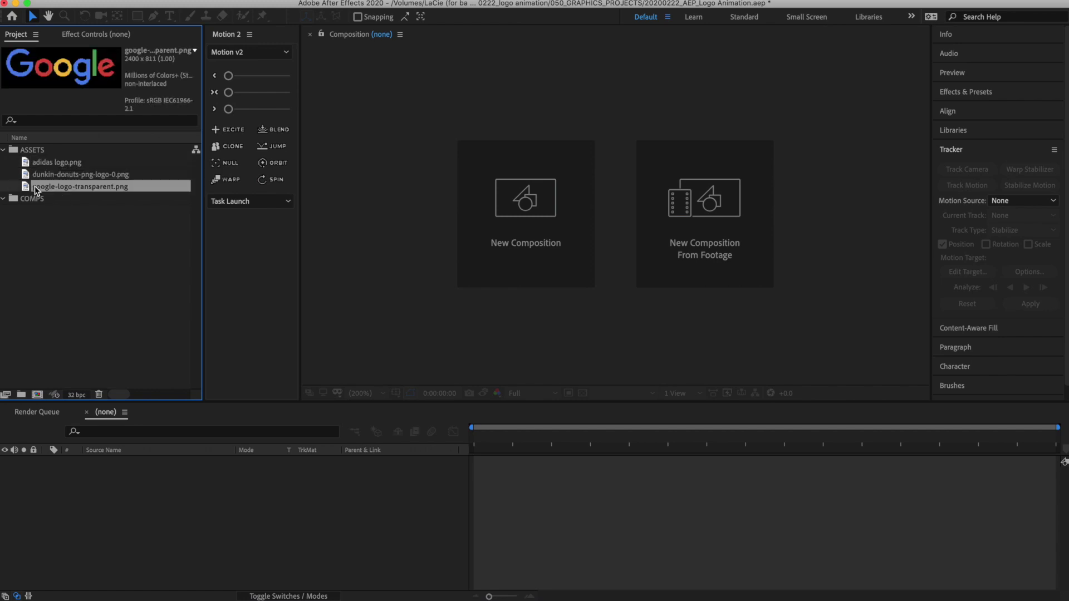
Create the google animation comp holding the Google logo at 50% scale.
{"action": "key", "text": "super+n"}
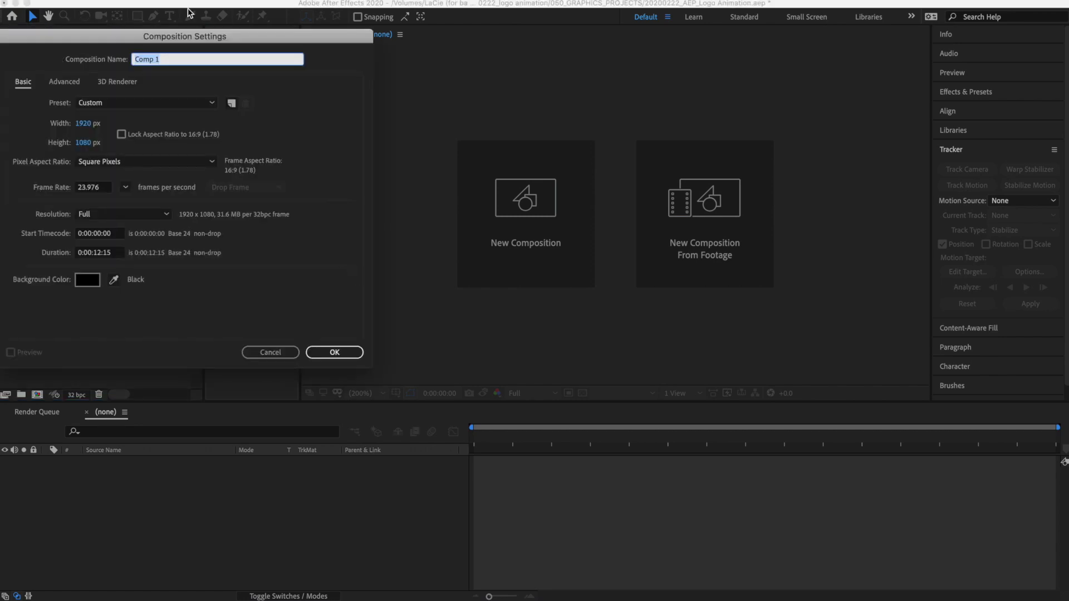
{"action": "left_click_drag", "start_coordinate": [80, 186], "coordinate": [108, 483]}
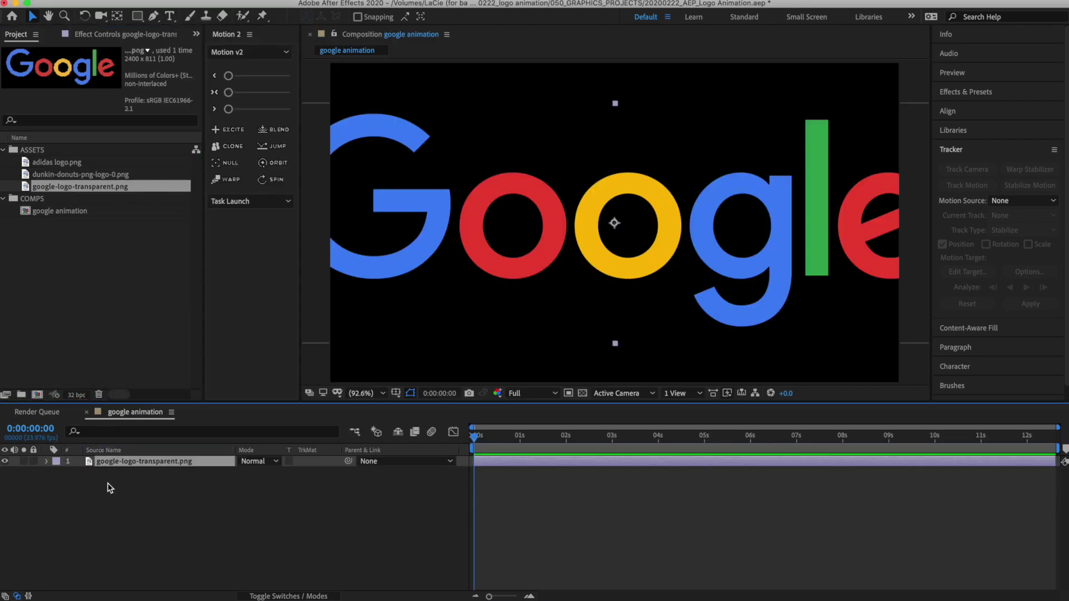
{"action": "key", "text": "s"}
{"action": "left_click", "coordinate": [267, 473]}
{"action": "type", "text": "50"}
{"action": "key", "text": "Return"}
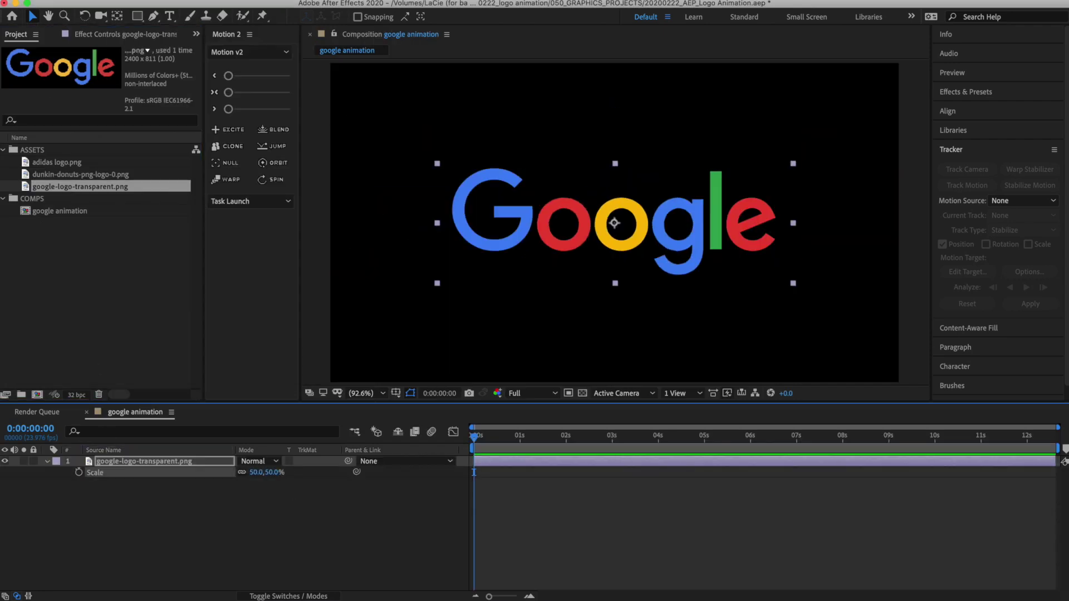
Nudge the Google logo slightly lower, then duplicate its layer into six identical copies.
{"action": "left_click_drag", "start_coordinate": [668, 221], "coordinate": [669, 228]}
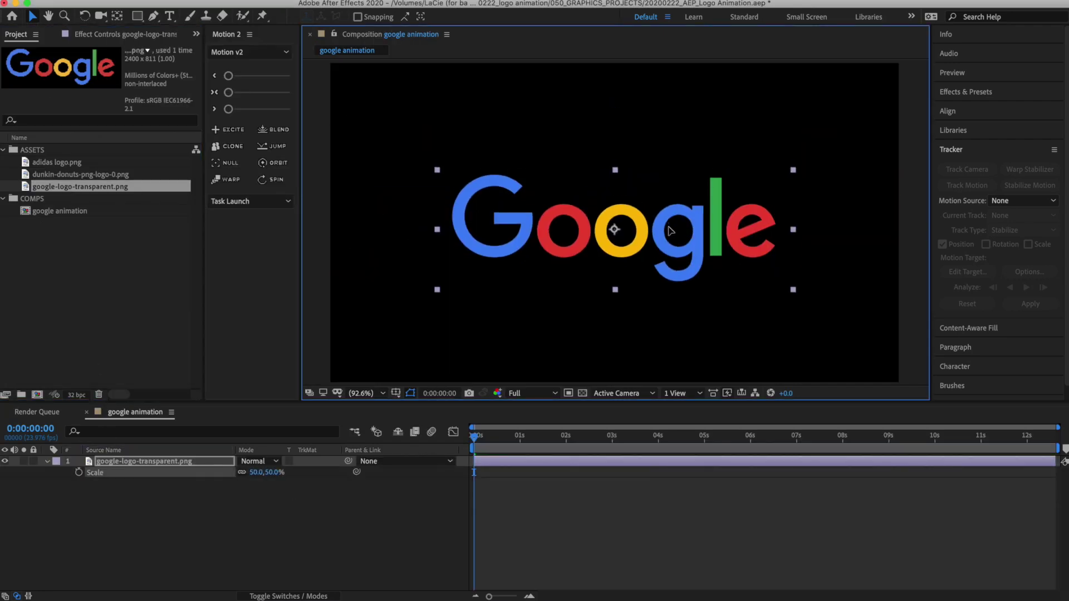
{"action": "left_click", "coordinate": [738, 538]}
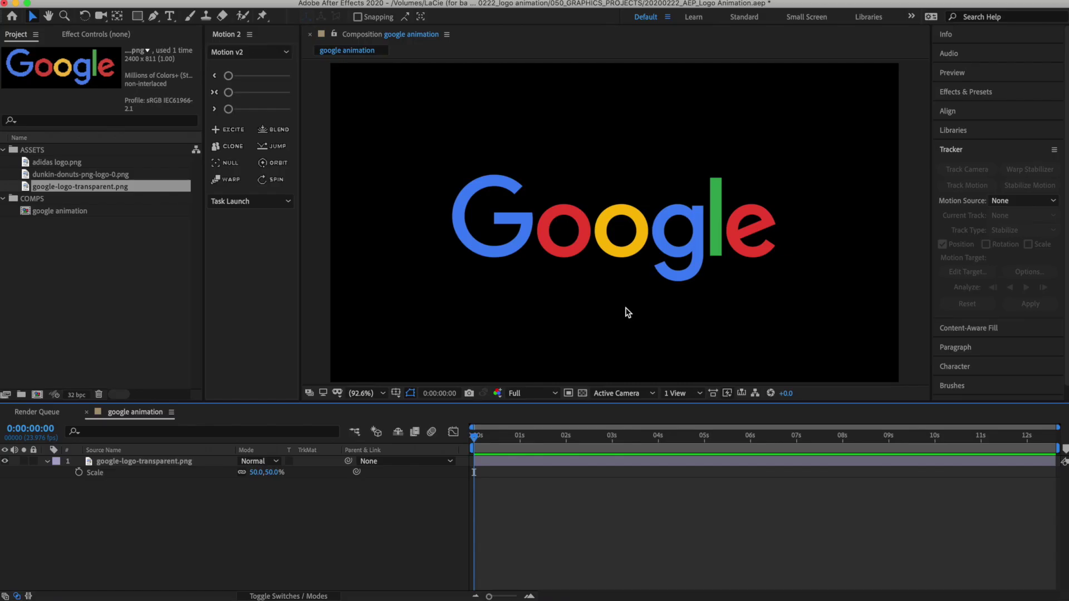
{"action": "left_click", "coordinate": [180, 461]}
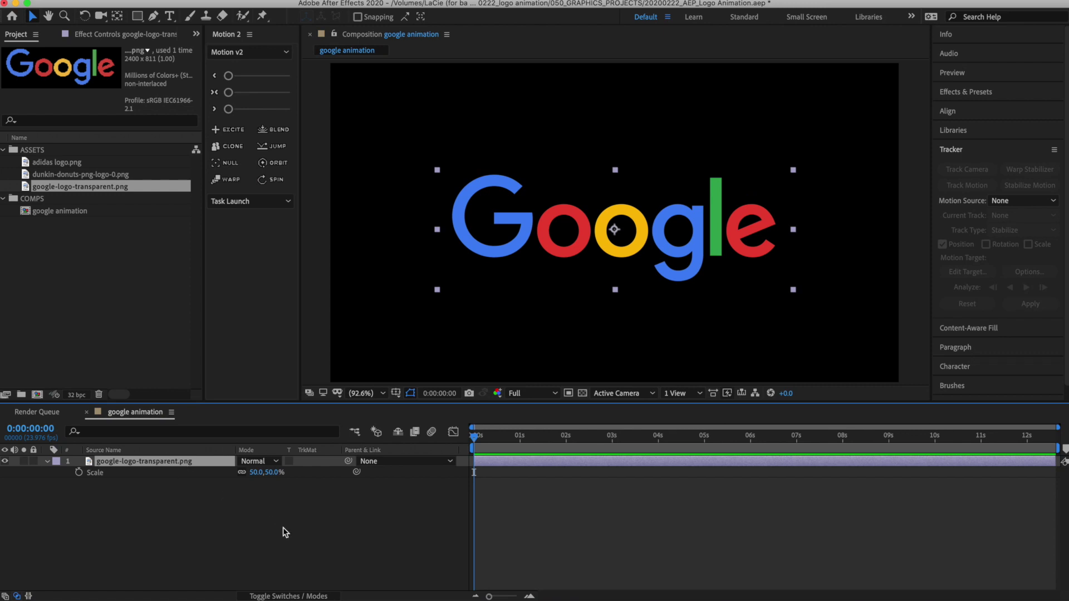
{"action": "key", "text": "super+d"}
{"action": "key", "text": "super+d"}
{"action": "key", "text": "super+d"}
{"action": "key", "text": "super+d"}
{"action": "key", "text": "super+d"}
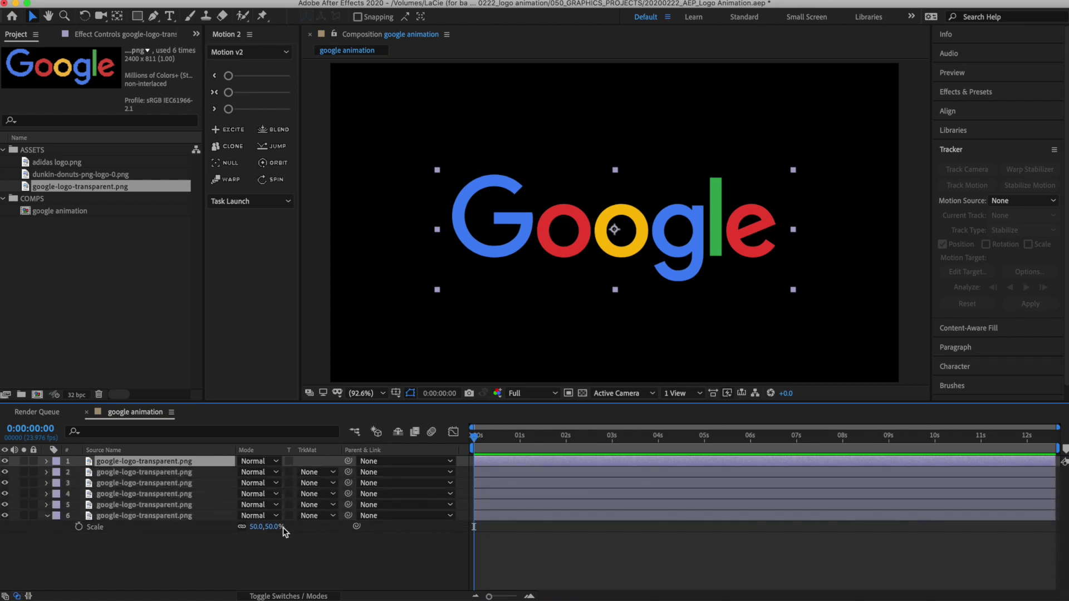
Draw Pen-tool masks isolating the blue G and the red o on their own layers.
{"action": "left_click", "coordinate": [173, 462]}
{"action": "left_click", "coordinate": [154, 17]}
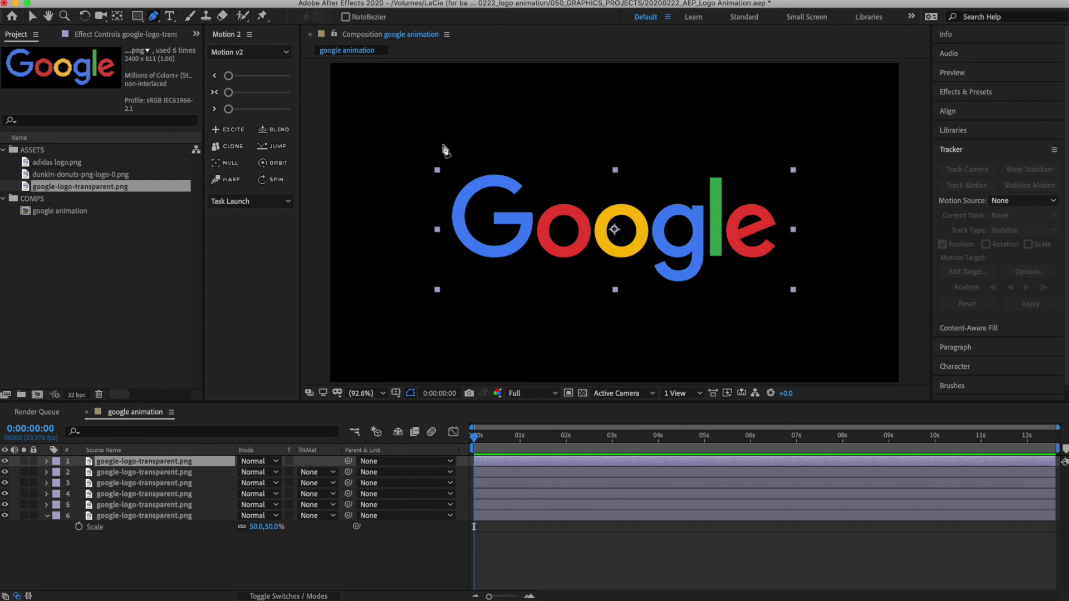
{"action": "left_click", "coordinate": [461, 167]}
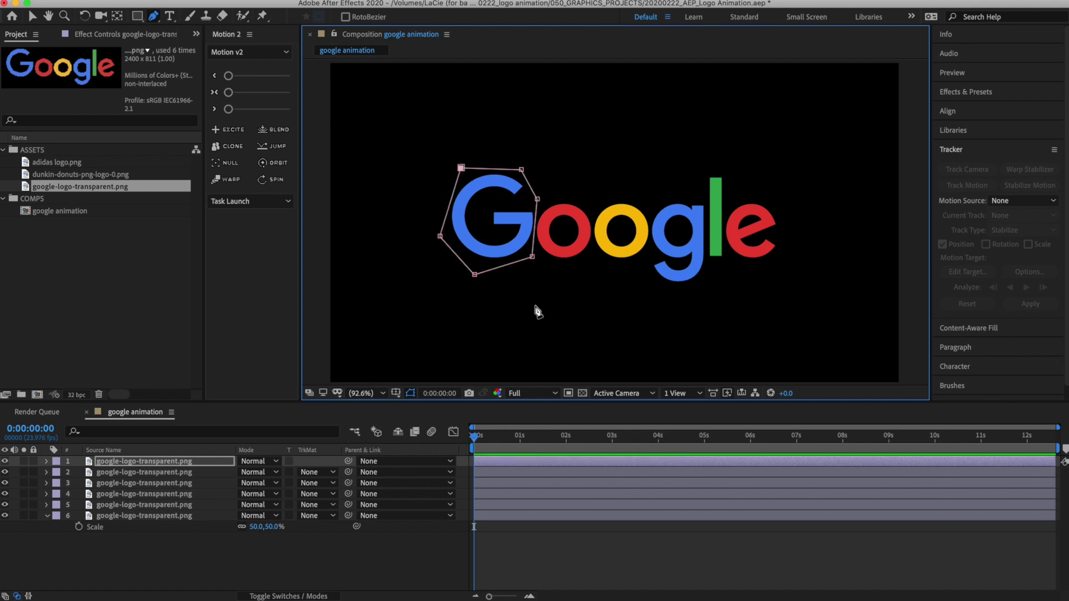
{"action": "left_click", "coordinate": [204, 473]}
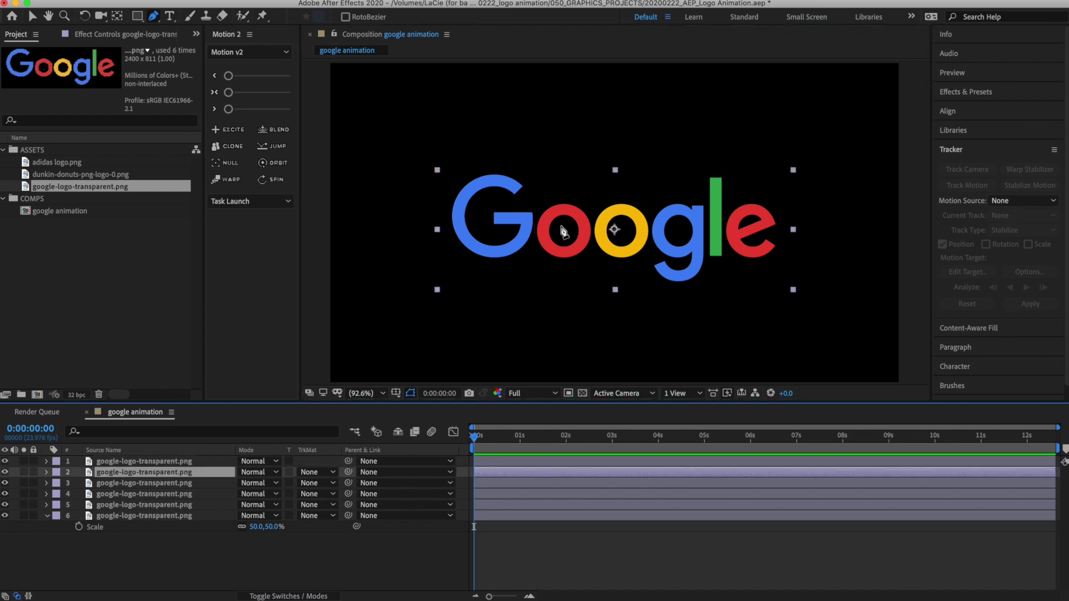
{"action": "left_click", "coordinate": [544, 201]}
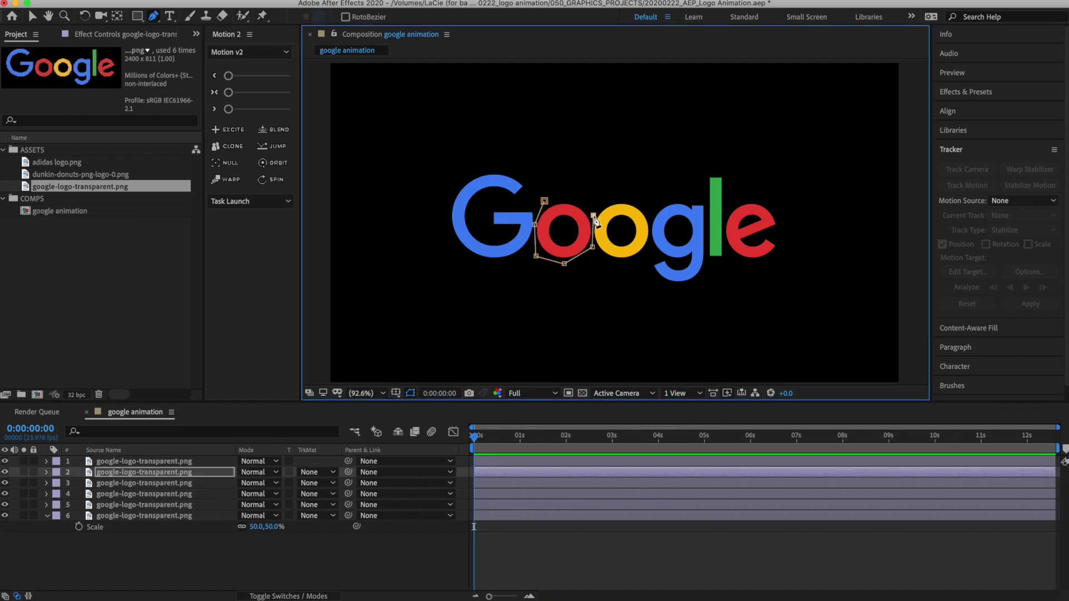
{"action": "left_click", "coordinate": [544, 201]}
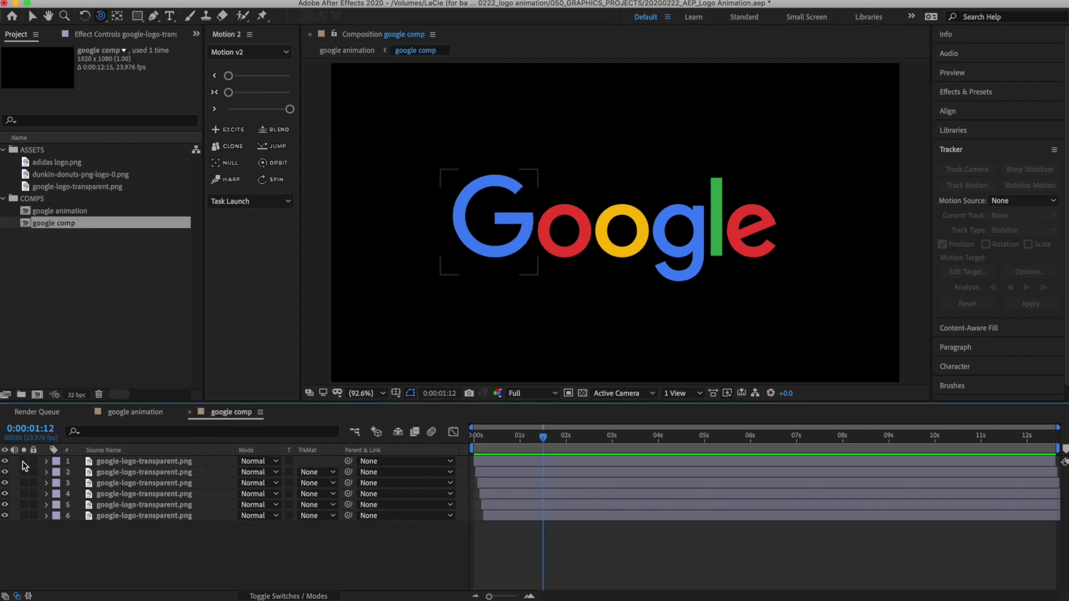
Solo each letter layer in turn to check the red o, yellow o, green l and red e.
{"action": "left_click", "coordinate": [23, 461]}
{"action": "left_click", "coordinate": [22, 461]}
{"action": "left_click", "coordinate": [22, 472]}
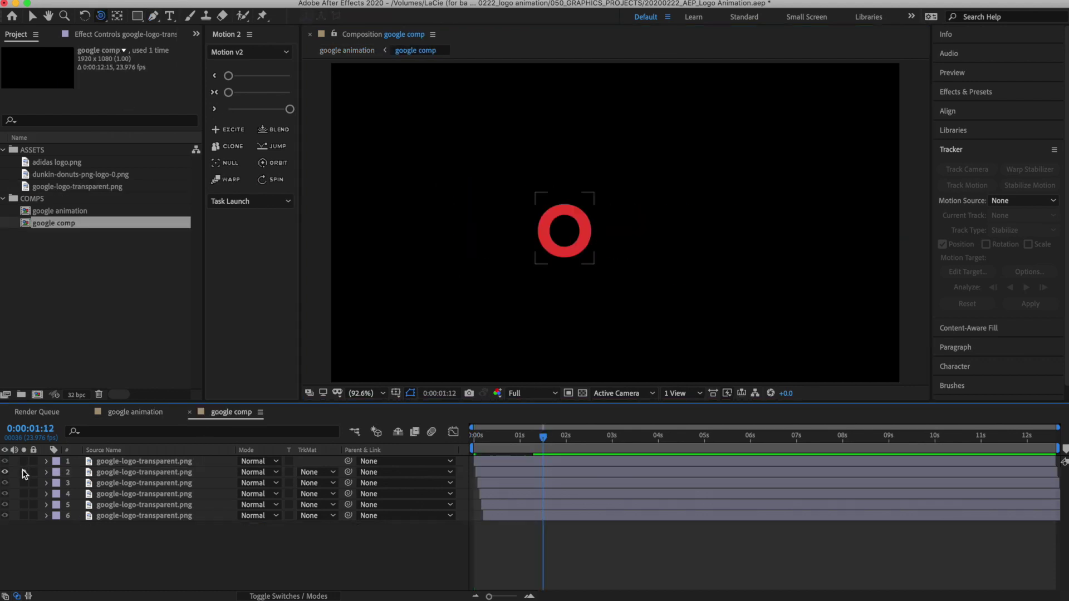
{"action": "left_click", "coordinate": [22, 471]}
{"action": "left_click", "coordinate": [23, 483]}
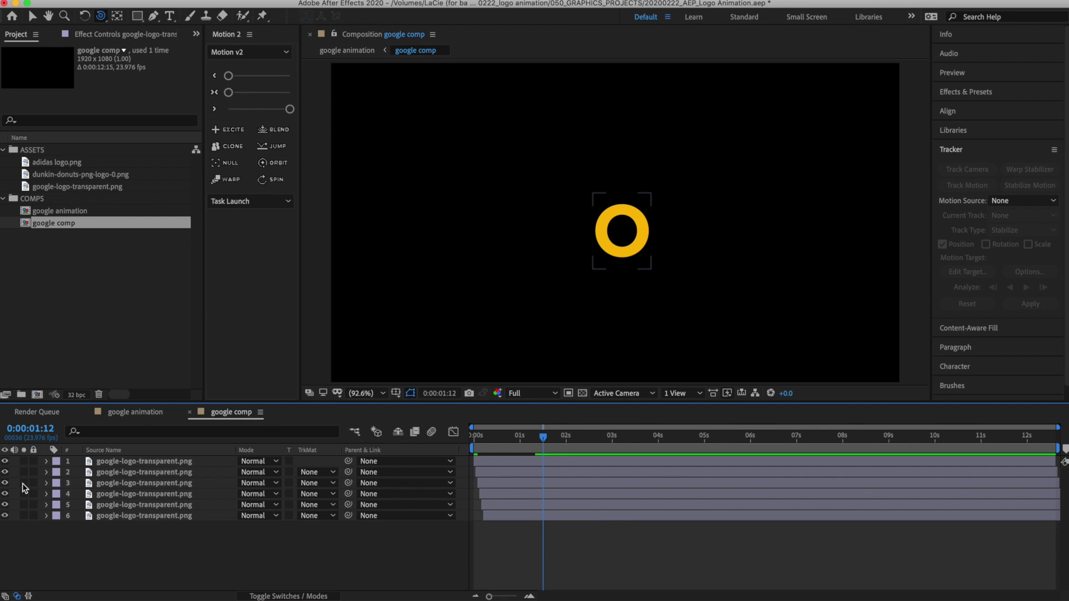
{"action": "left_click", "coordinate": [22, 483]}
{"action": "left_click", "coordinate": [24, 505]}
{"action": "left_click", "coordinate": [24, 505]}
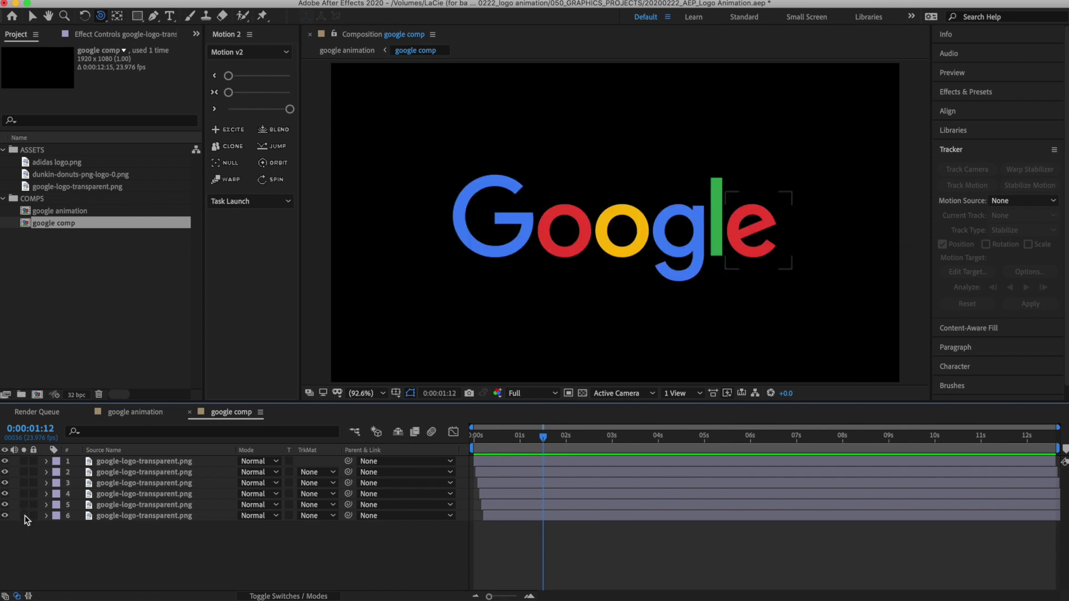
{"action": "left_click", "coordinate": [25, 515]}
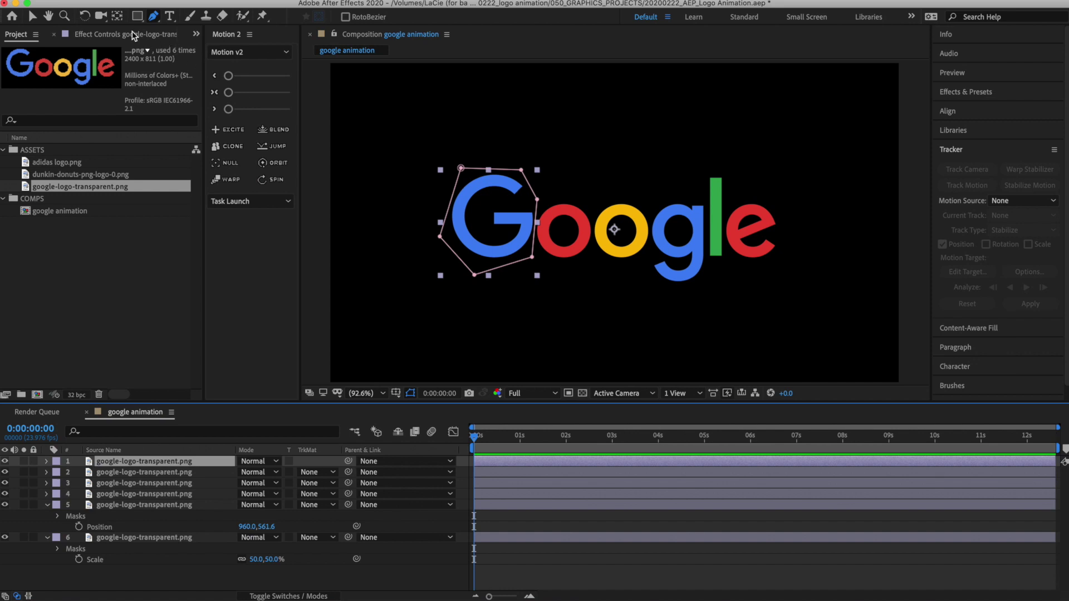
With the Pan Behind tool, select the letter layers by clicking the G and o letters.
{"action": "left_click", "coordinate": [118, 19]}
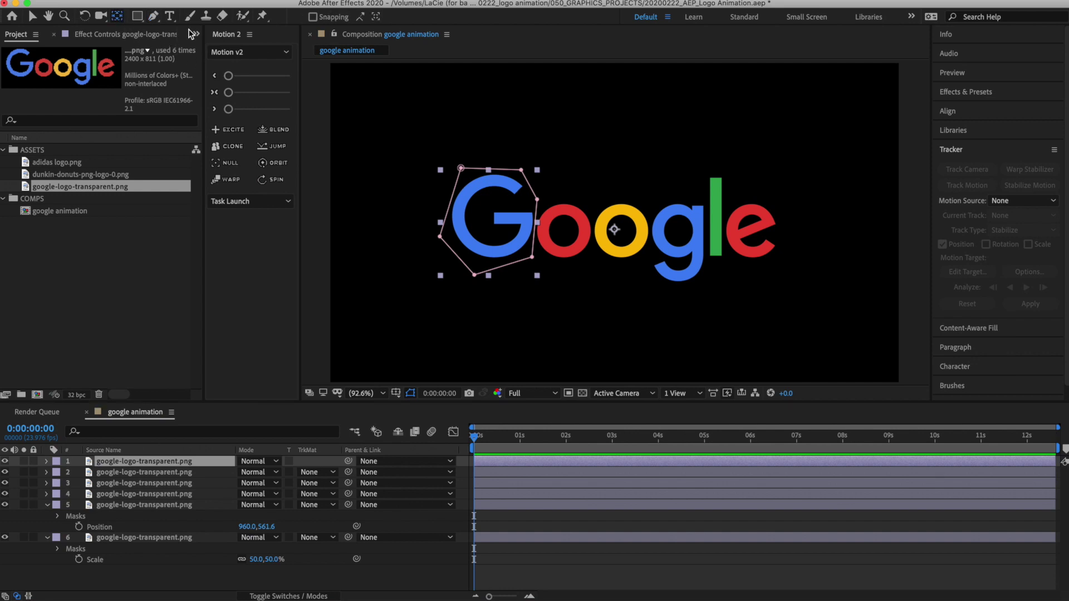
{"action": "left_click", "coordinate": [616, 231]}
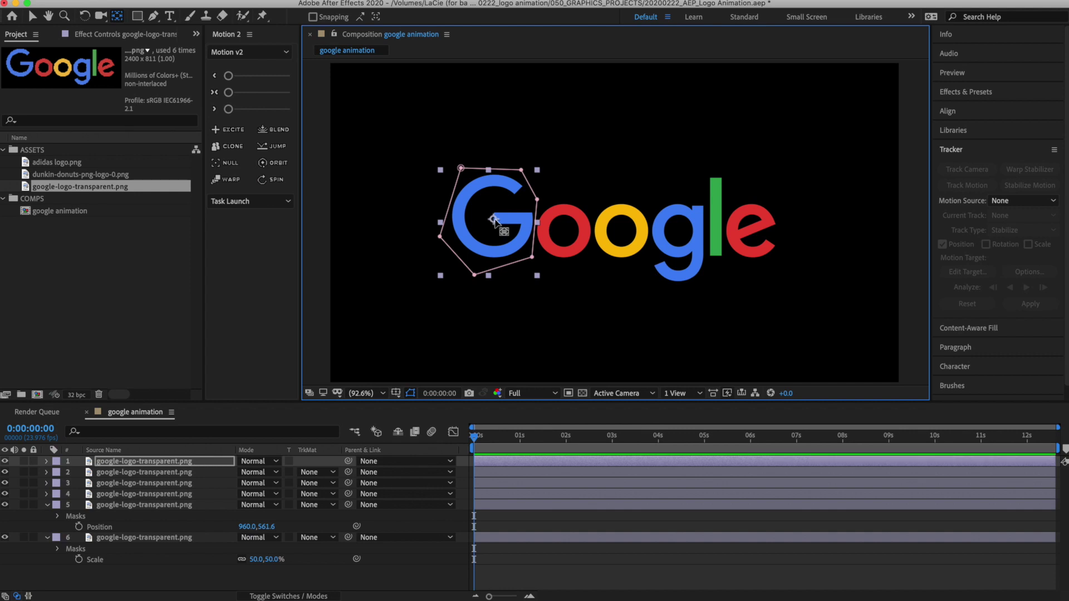
{"action": "left_click", "coordinate": [539, 219]}
{"action": "left_click", "coordinate": [613, 231]}
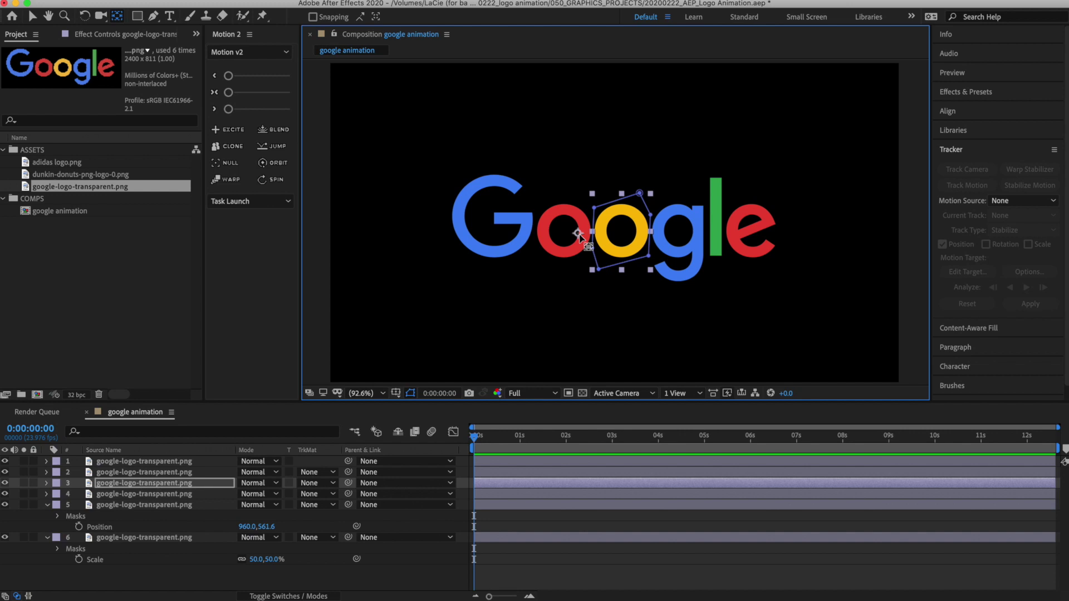
{"action": "left_click", "coordinate": [579, 238]}
Center the anchor points on the red o, yellow o and g, stepping down to the green l.
{"action": "key", "text": "Return"}
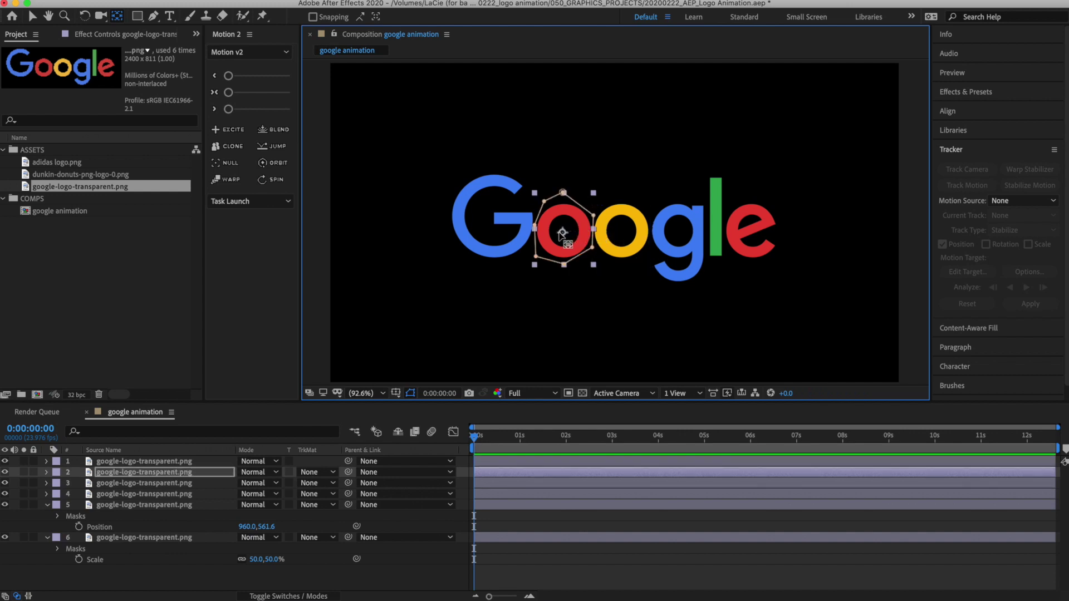
{"action": "key", "text": "ctrl+Down"}
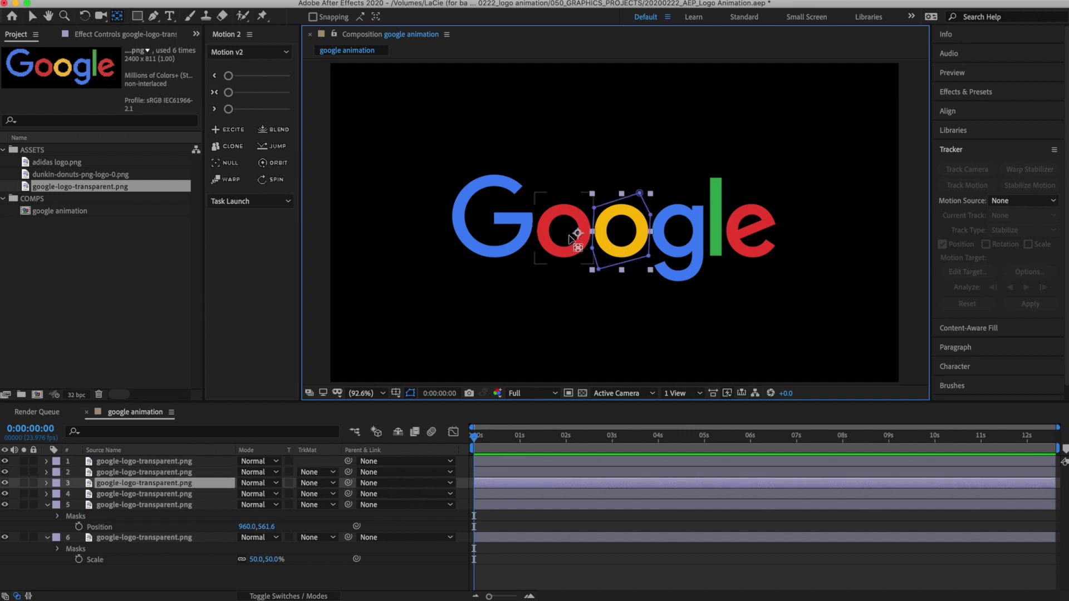
{"action": "key", "text": "Return"}
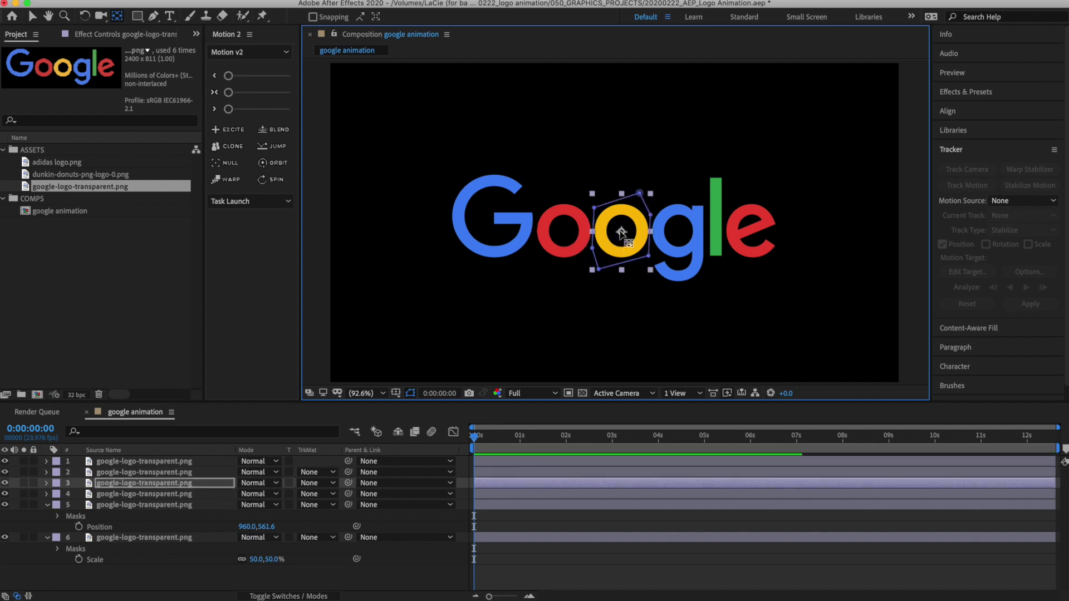
{"action": "key", "text": "ctrl+Down"}
{"action": "key", "text": "Return"}
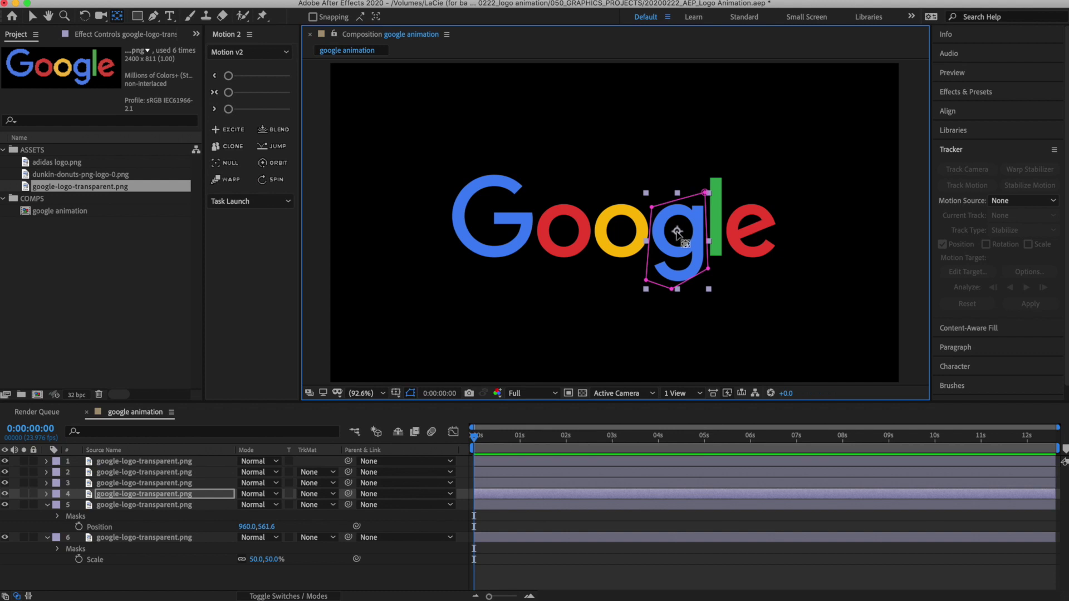
{"action": "key", "text": "ctrl+Down"}
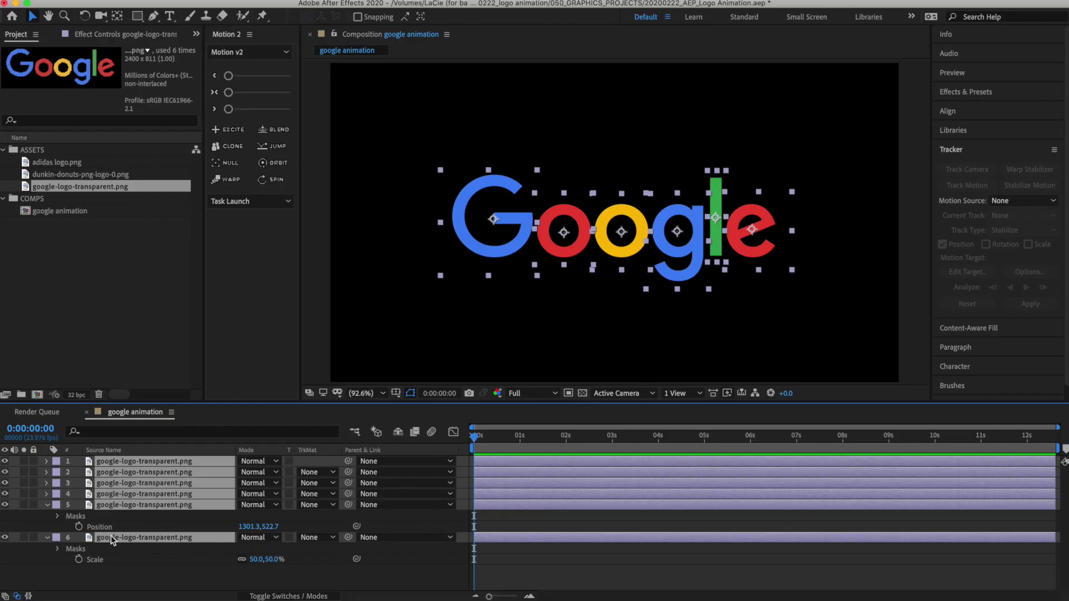
Keyframe Scale on all six letters from 0% at frame 0 to 50% at 20f.
{"action": "key", "text": "s"}
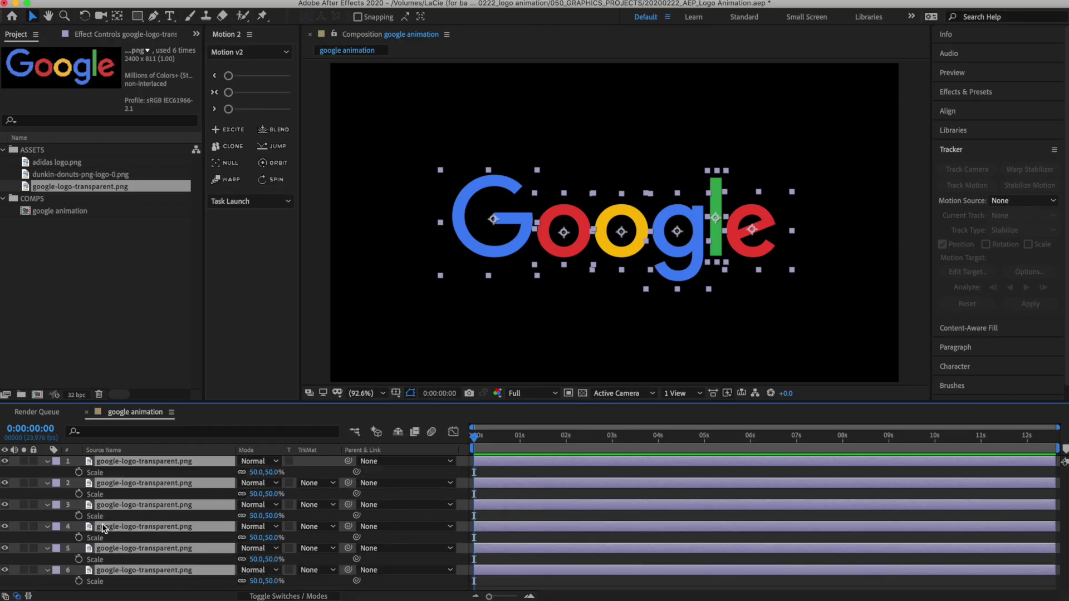
{"action": "left_click", "coordinate": [79, 472]}
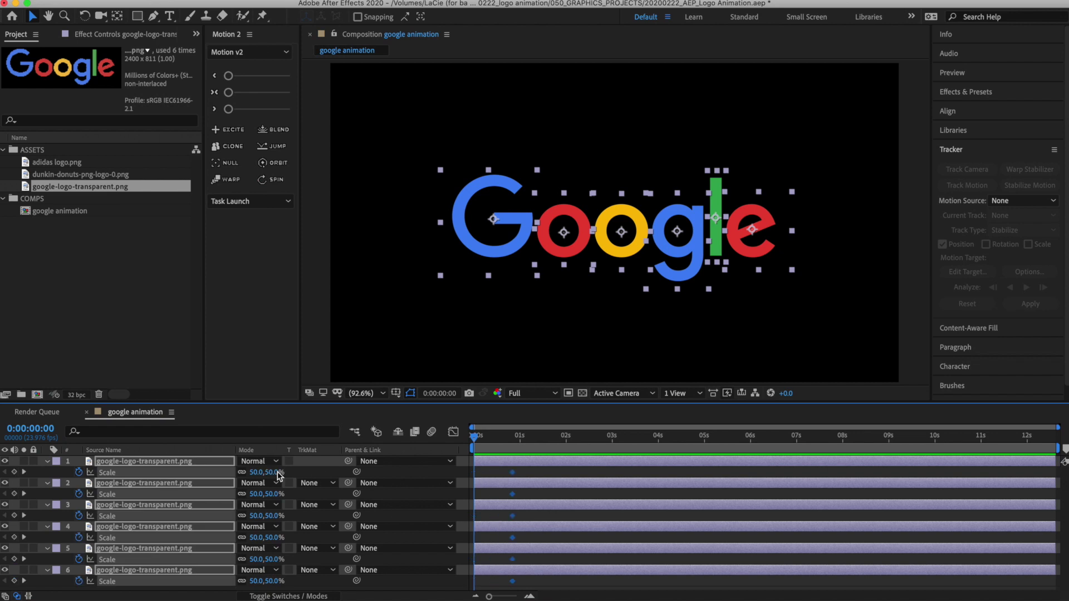
{"action": "type", "text": "0"}
{"action": "key", "text": "Return"}
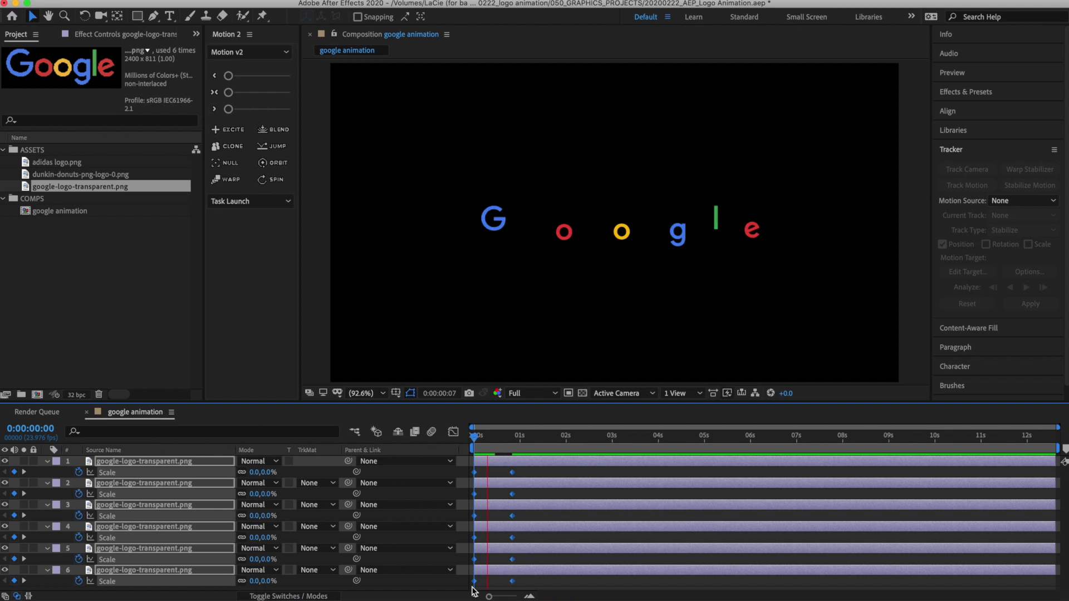
{"action": "key", "text": "space"}
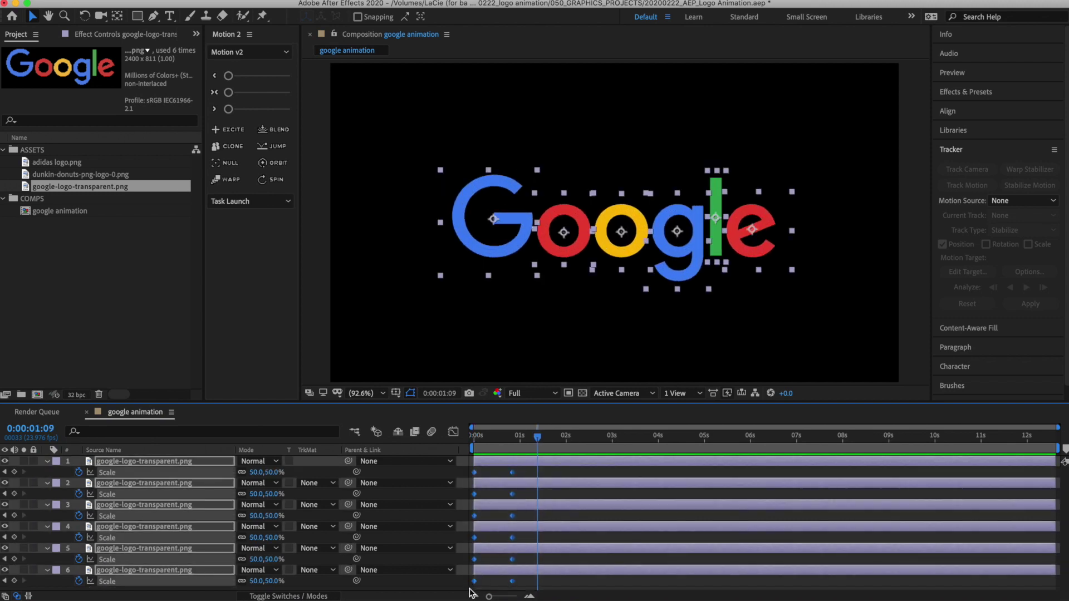
Adjust the Easy Ease influence of the scale keyframes in the speed graph and preview the result.
{"action": "key", "text": "shift+F3"}
{"action": "left_click_drag", "start_coordinate": [476, 558], "coordinate": [493, 557]}
{"action": "left_click_drag", "start_coordinate": [899, 539], "coordinate": [735, 553]}
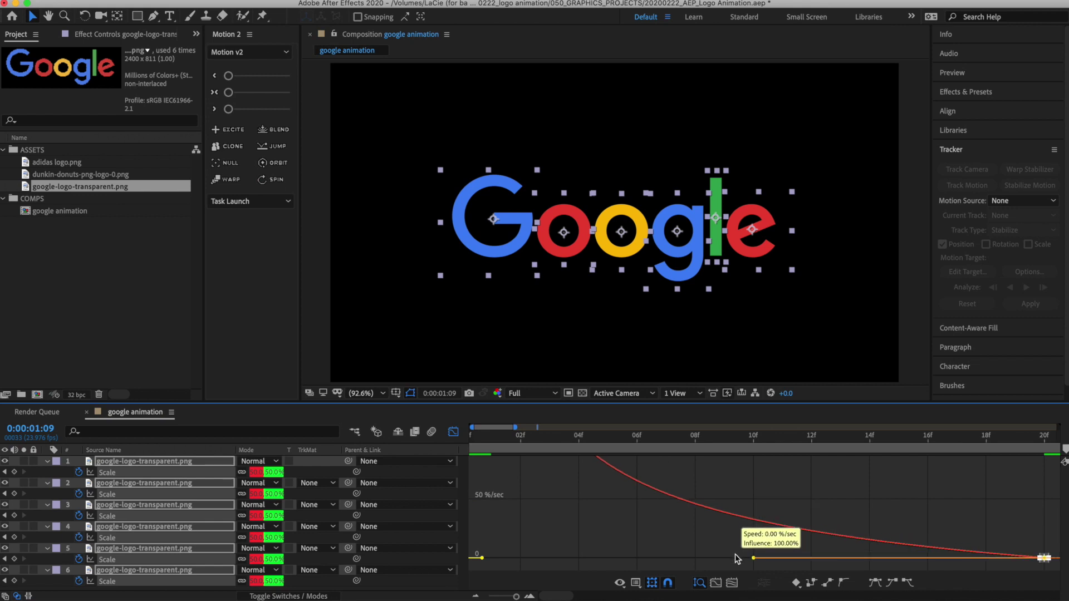
{"action": "left_click", "coordinate": [454, 432]}
{"action": "key", "text": "space"}
{"action": "key", "text": "space"}
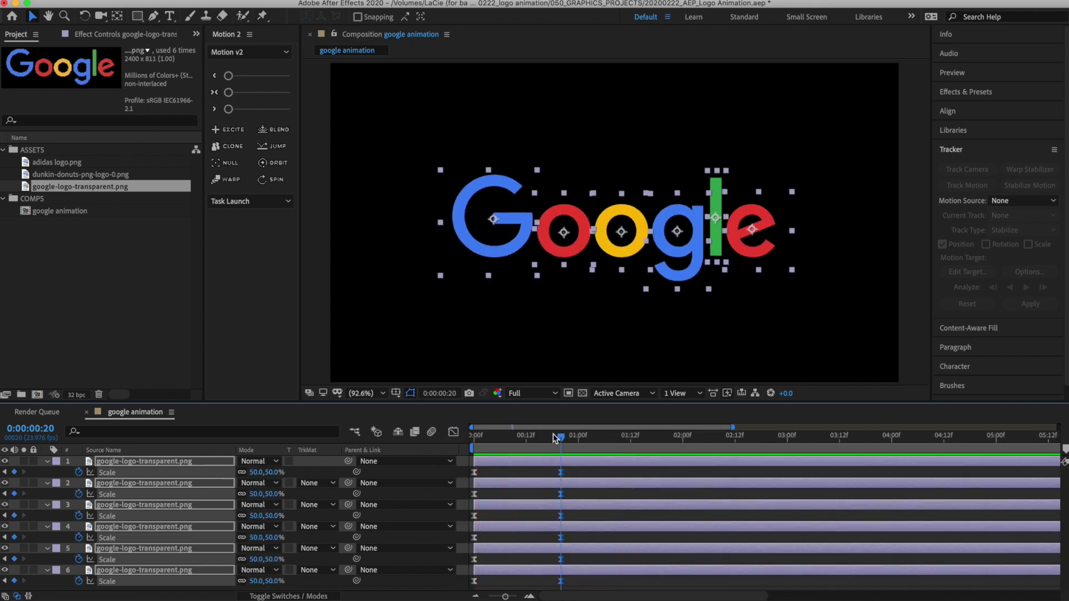
{"action": "key", "text": "space"}
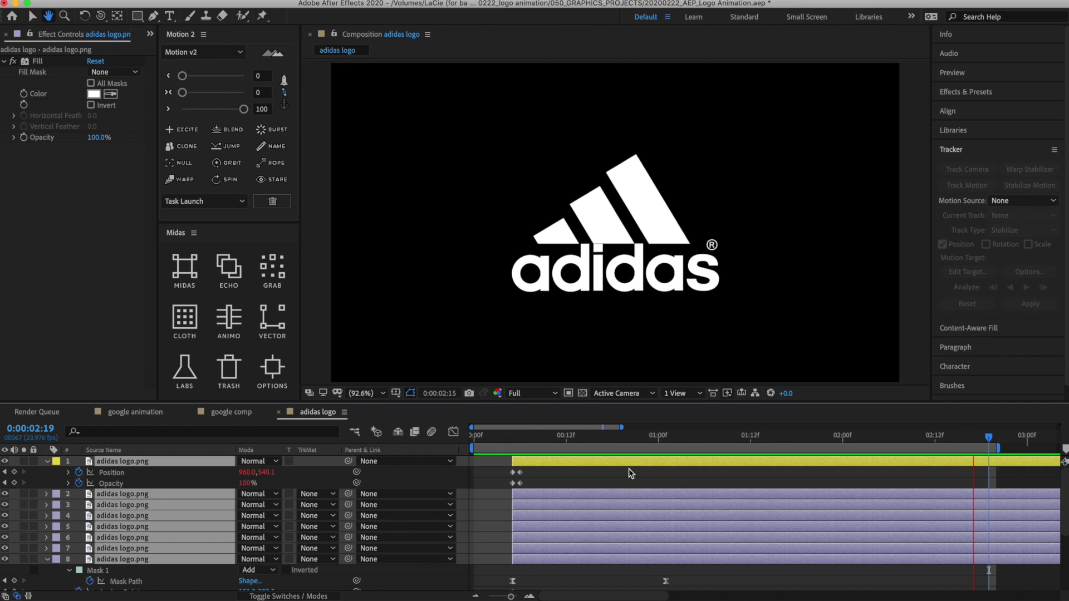
Step through the adidas layers, select layer 9's Mask Path, zoom to 200% and scrub to 0:00:00:11.
{"action": "left_click", "coordinate": [629, 469]}
{"action": "left_click", "coordinate": [629, 458]}
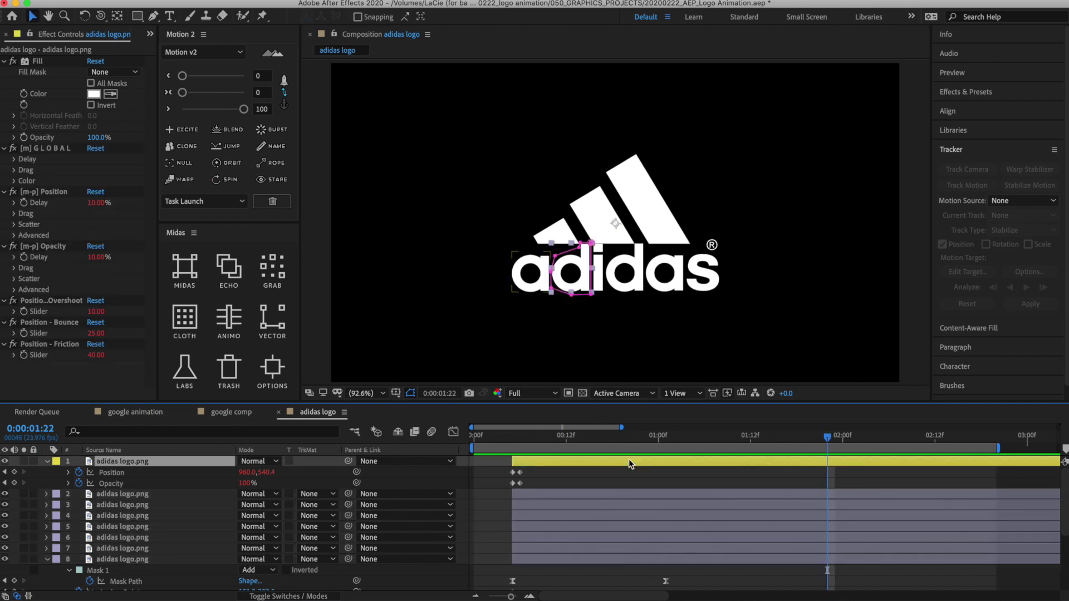
{"action": "key", "text": "ctrl+Down"}
{"action": "key", "text": "ctrl+Down"}
{"action": "key", "text": "ctrl+Down"}
{"action": "key", "text": "ctrl+Down"}
{"action": "key", "text": "ctrl+Down"}
{"action": "key", "text": "ctrl+Down"}
{"action": "key", "text": "ctrl+Down"}
{"action": "key", "text": "ctrl+Down"}
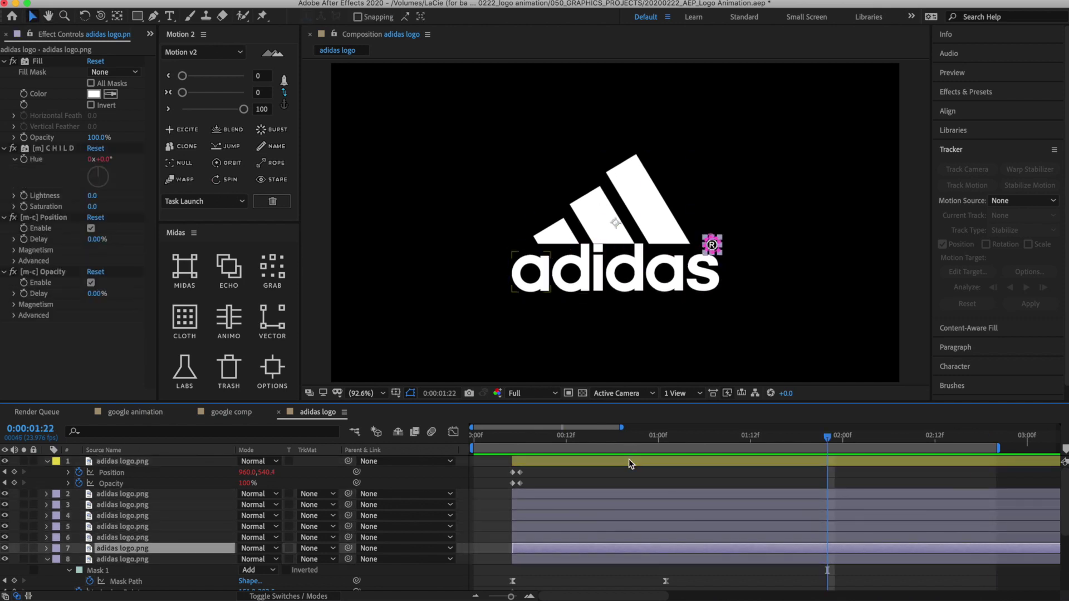
{"action": "scroll", "coordinate": [178, 530], "scroll_direction": "down", "scroll_amount": 3}
{"action": "left_click", "coordinate": [179, 530]}
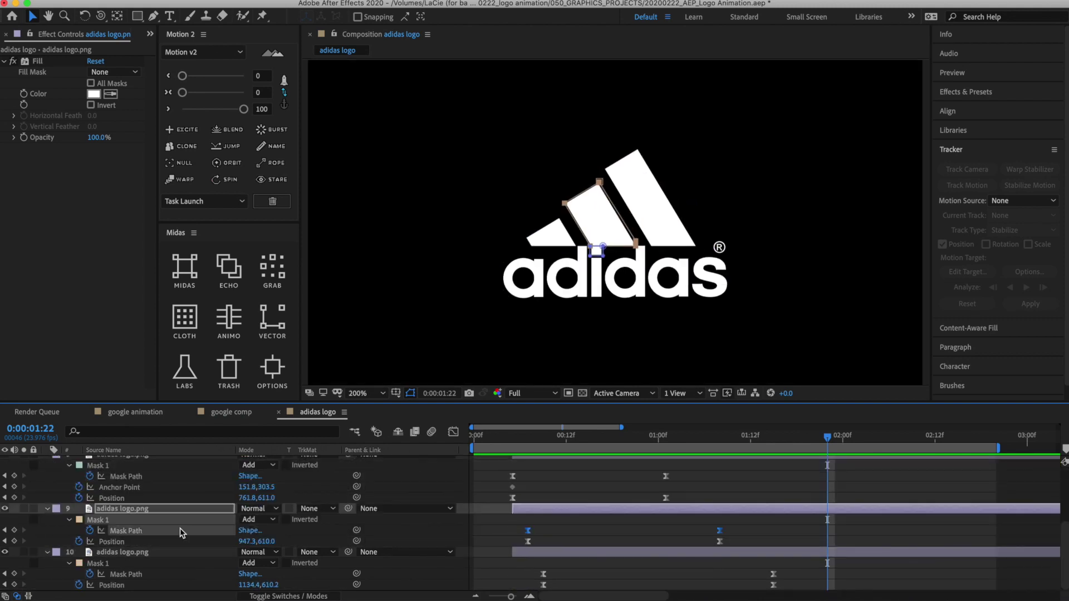
{"action": "key", "text": "period"}
{"action": "key", "text": "period"}
{"action": "left_click_drag", "start_coordinate": [676, 435], "coordinate": [557, 443]}
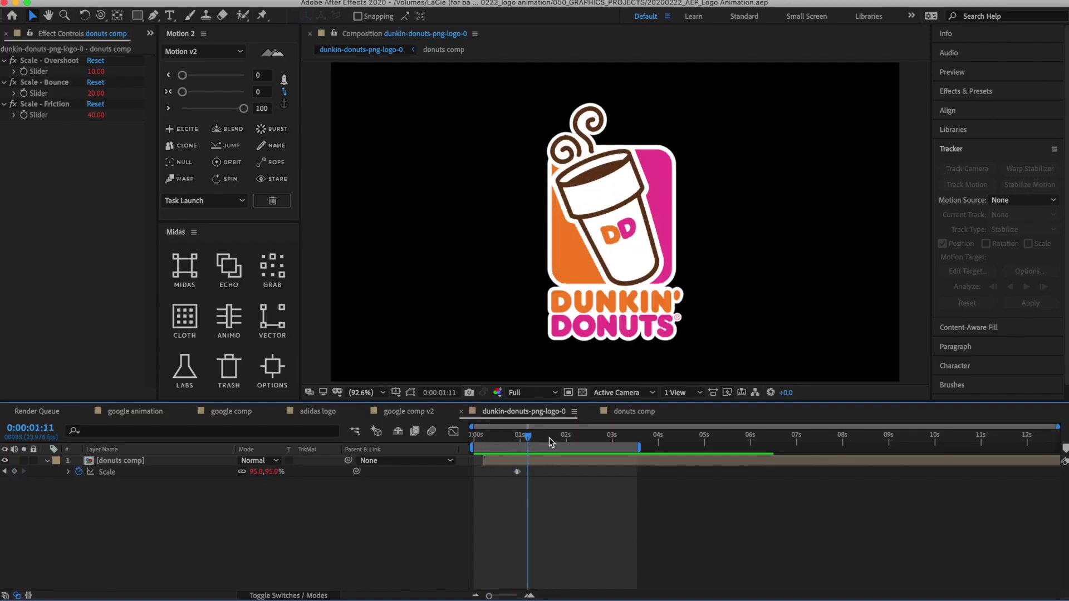
Maximize the dunkin-donuts-png-logo-0 comp view and play its logo animation twice.
{"action": "key", "text": "grave"}
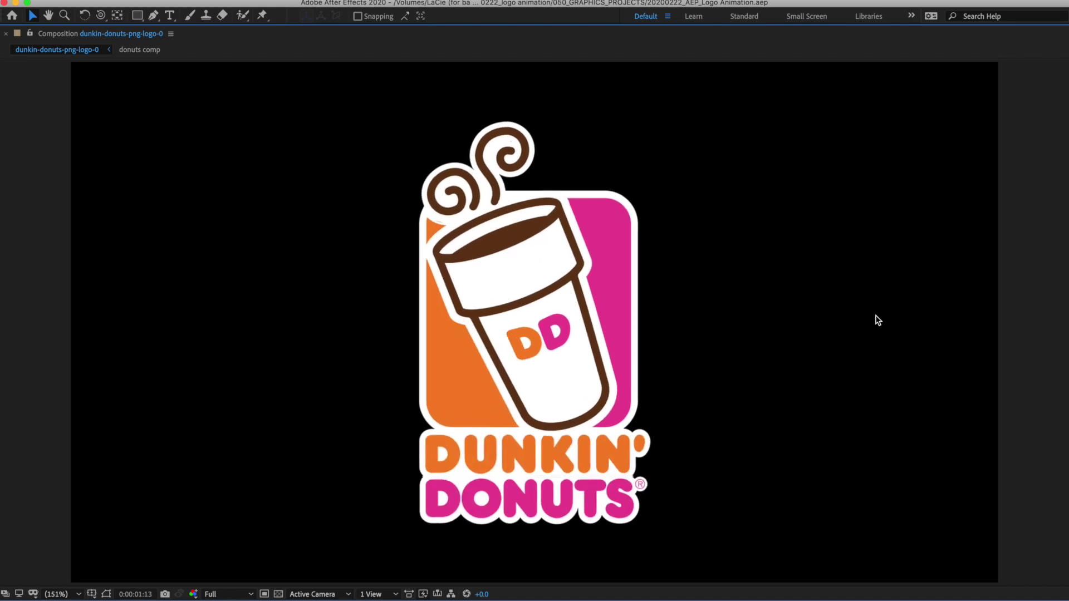
{"action": "key", "text": "space"}
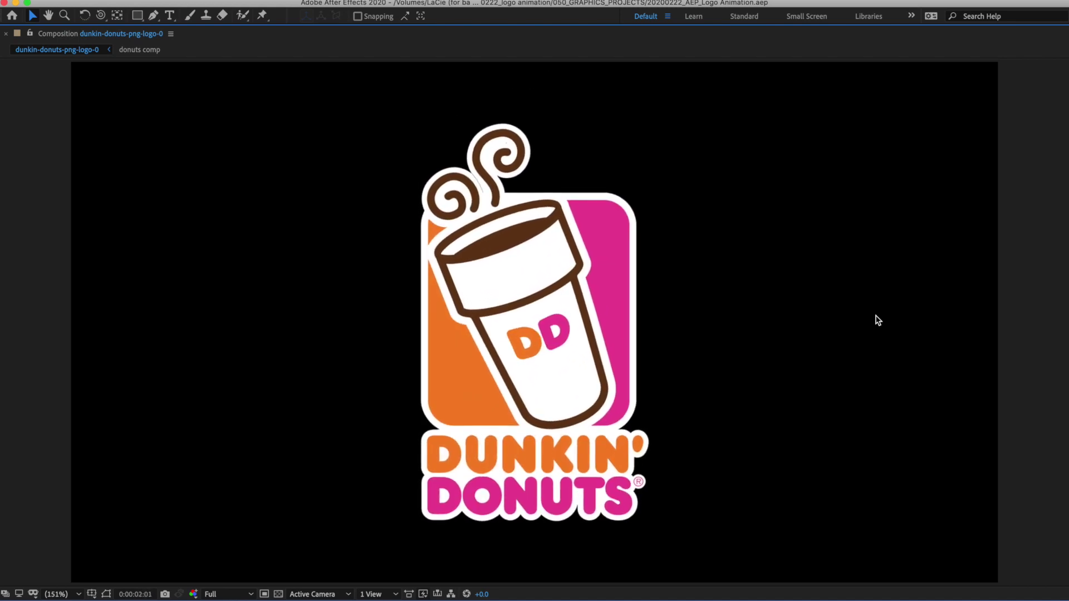
{"action": "key", "text": "space"}
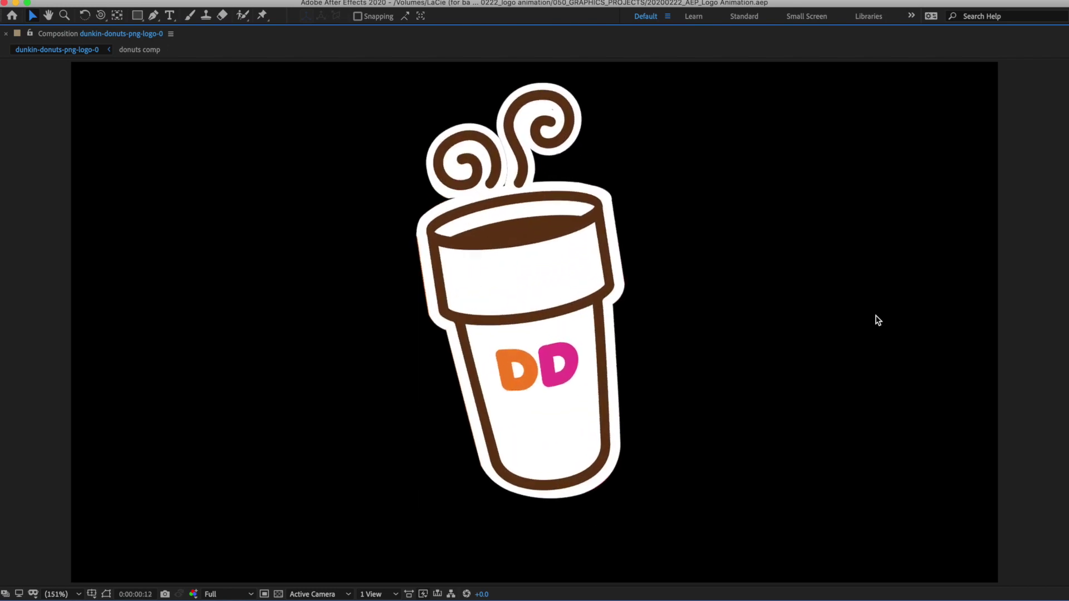